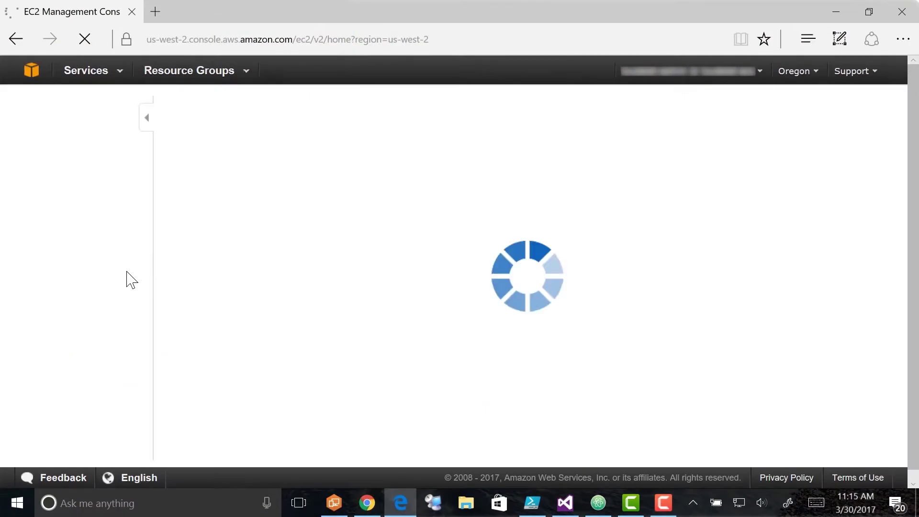
scroll(135, 312, "down", 5)
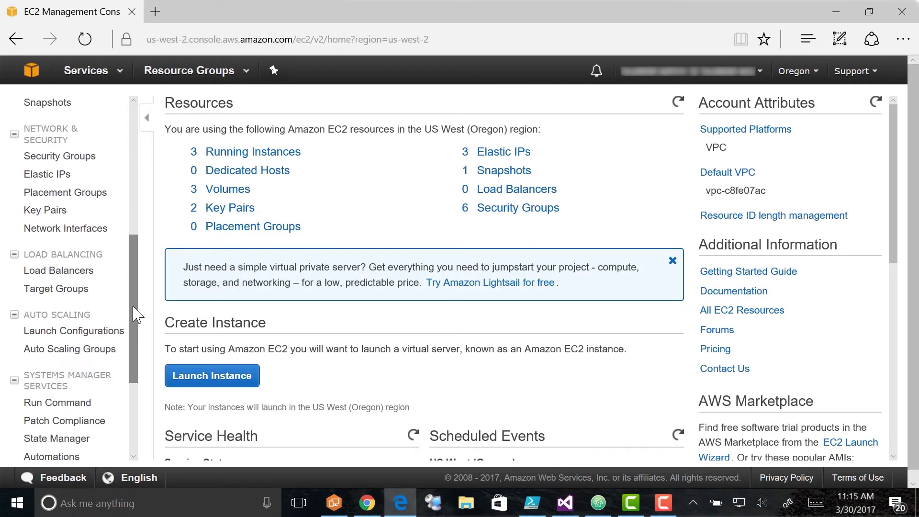
left_click_drag(135, 313, 138, 388)
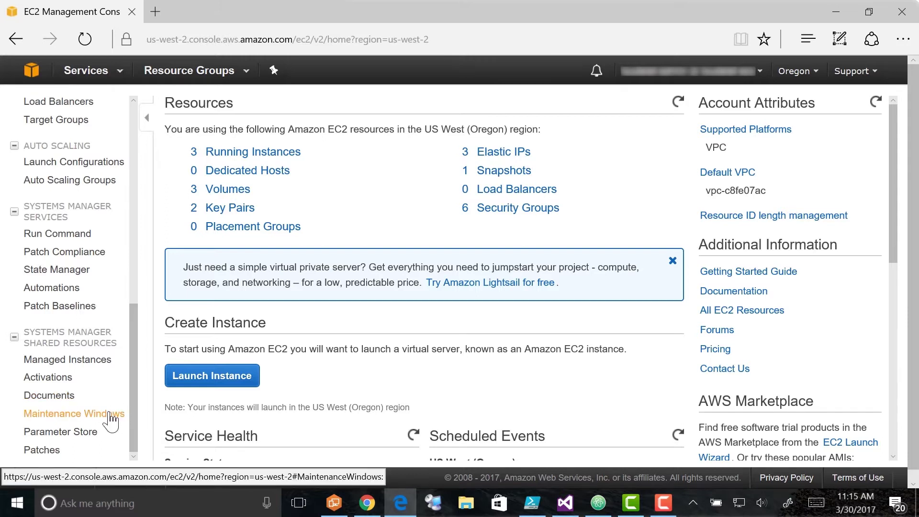
From the Maintenance Windows section, begin a new maintenance window and select its Name field
left_click(74, 413)
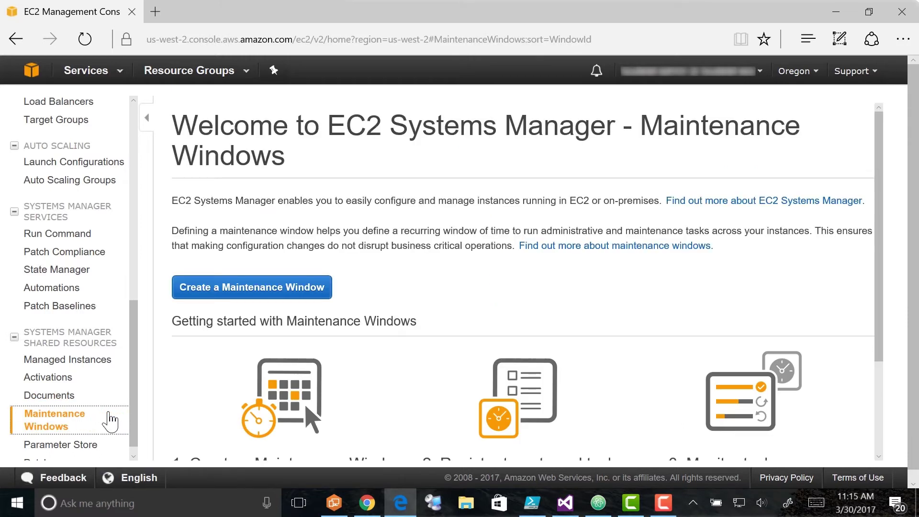
left_click(277, 291)
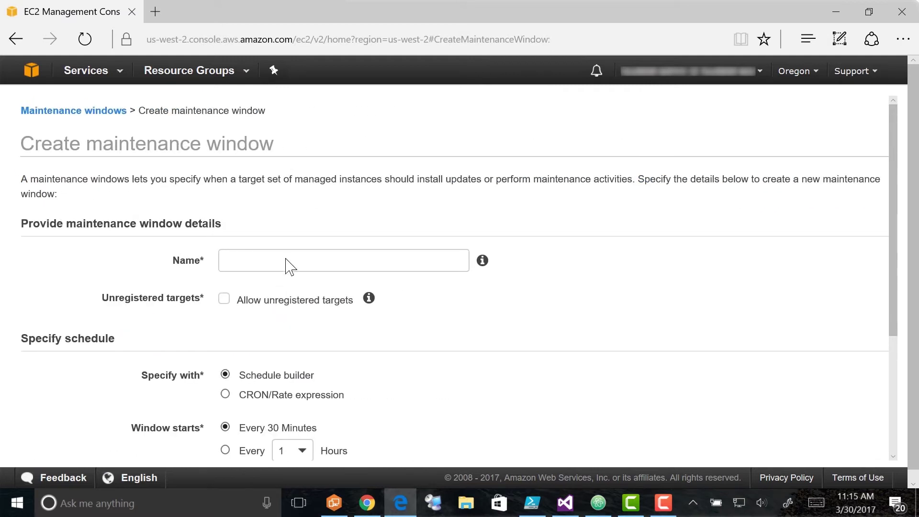
left_click(289, 260)
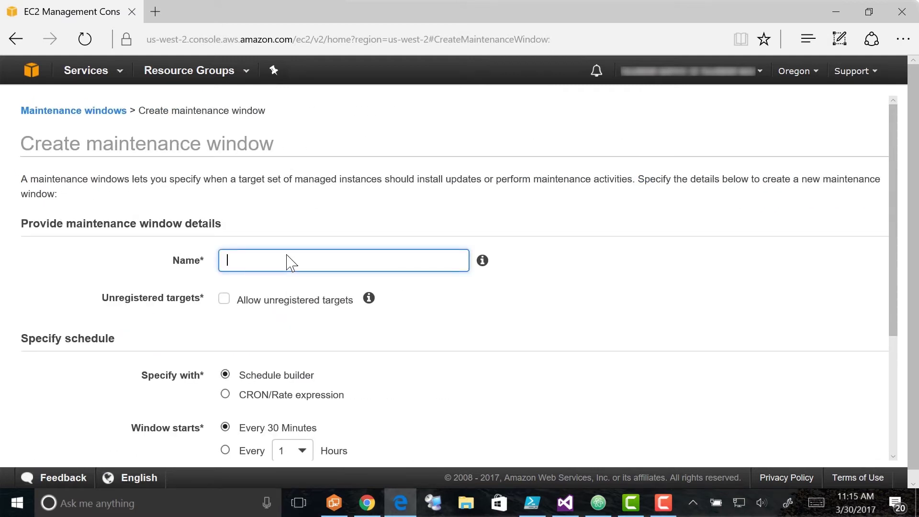
type("Test")
type(" Maintenance Window")
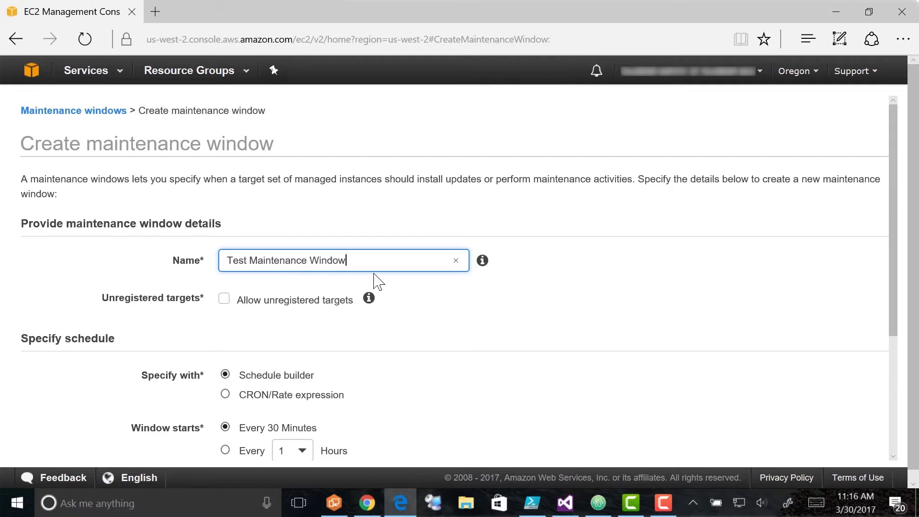
scroll(513, 302, "down", 2)
scroll(513, 302, "down", 2)
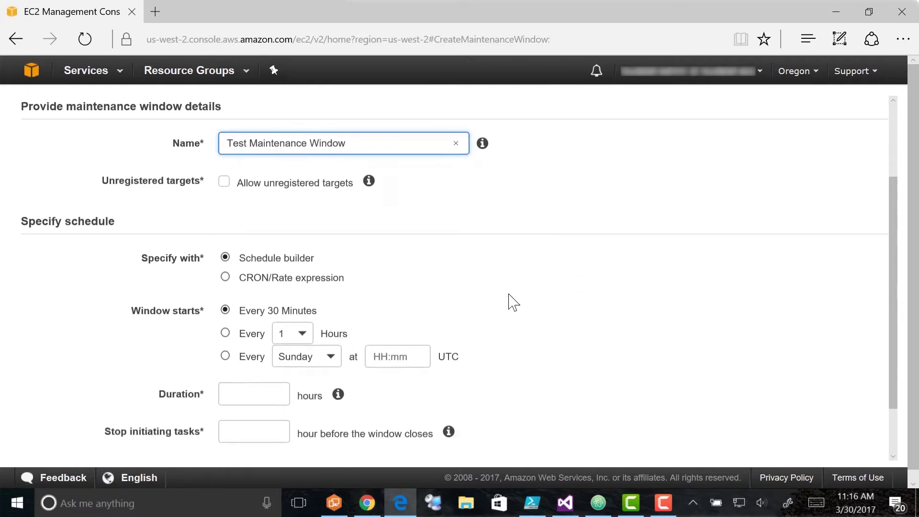
scroll(513, 302, "down", 1)
scroll(513, 302, "down", 1)
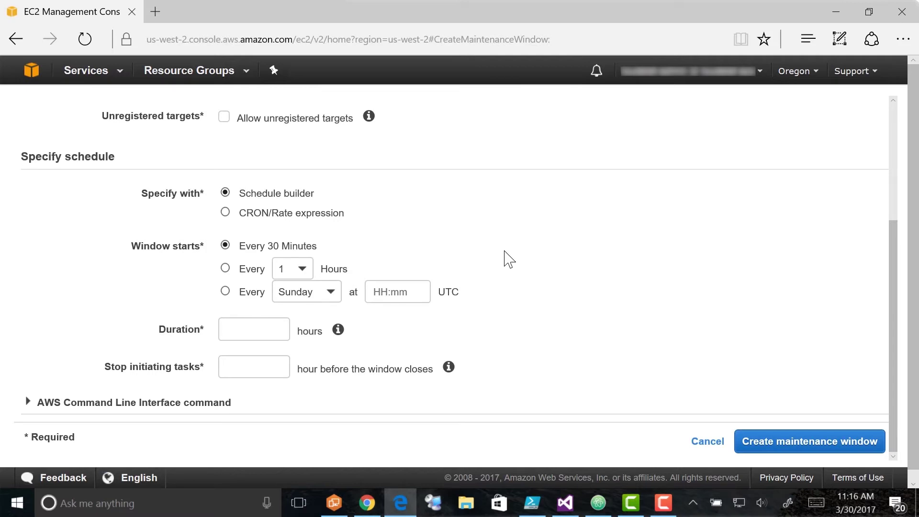
scroll(509, 264, "down", 1)
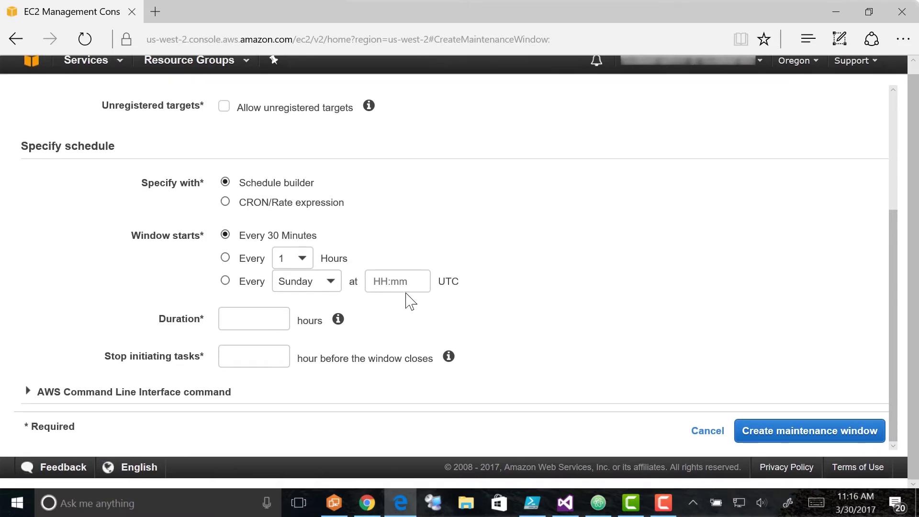
Create TestMaintenanceWindow with an 8-hour duration, stopping new tasks 1 hour before closing
left_click(244, 318)
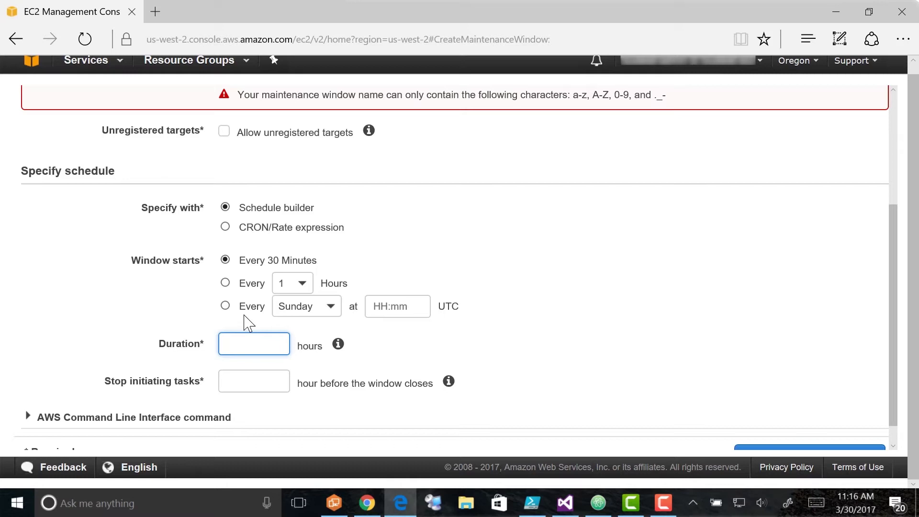
type("8")
left_click(257, 380)
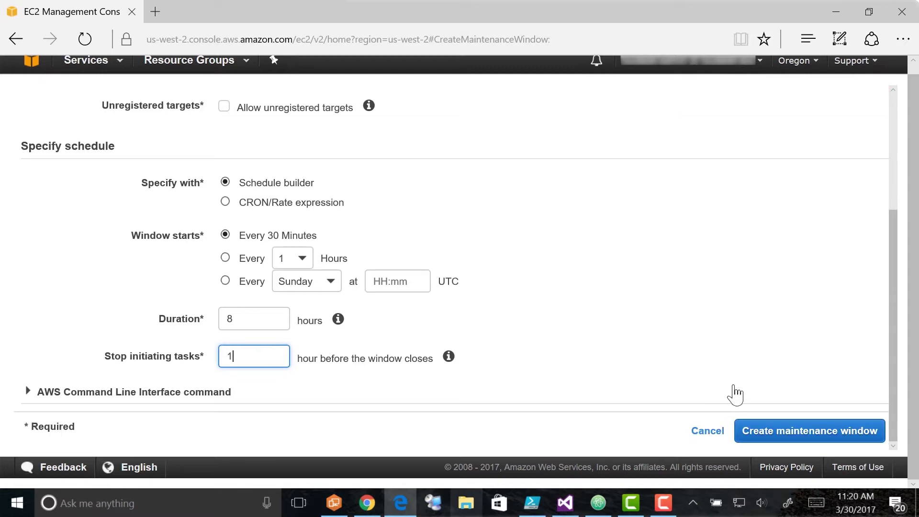
left_click(798, 431)
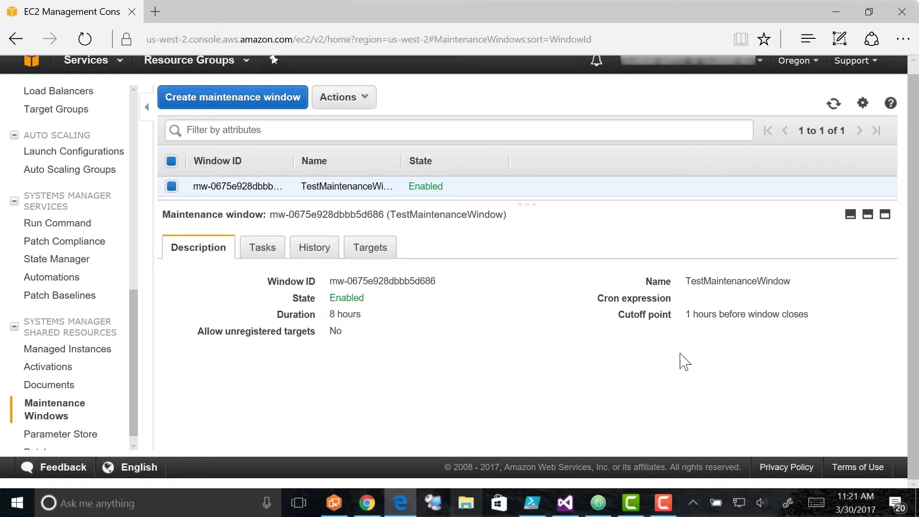
Show TestMaintenanceWindow's Targets list, which has no registered targets yet
left_click(374, 250)
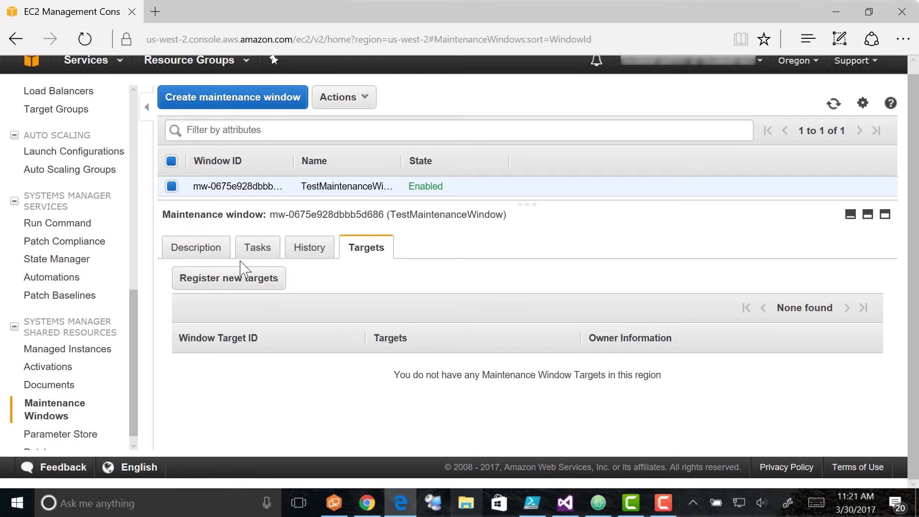
left_click(219, 282)
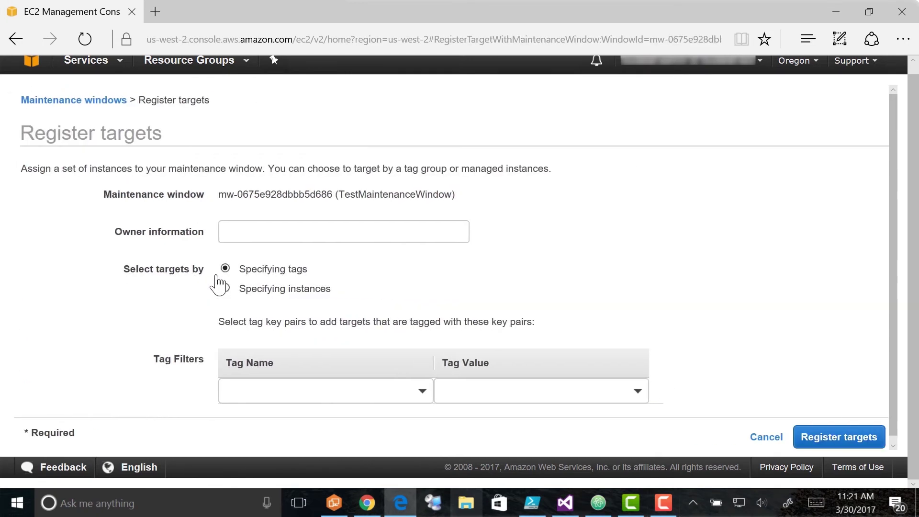
left_click(386, 231)
type("Lou")
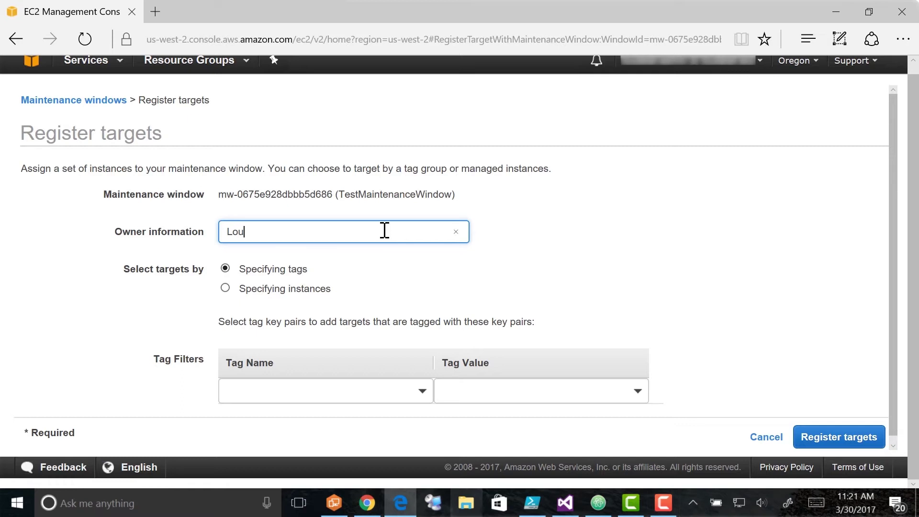
left_click(224, 290)
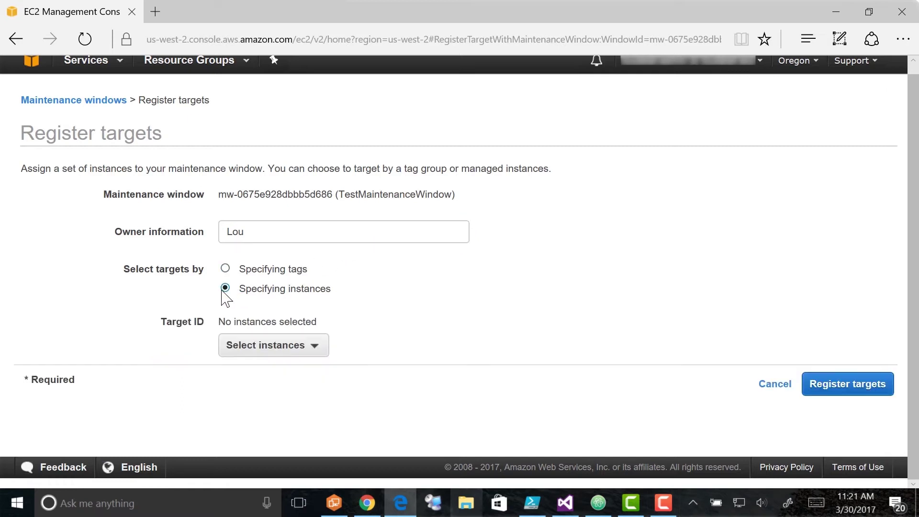
left_click(299, 345)
scroll(498, 268, "down", 2)
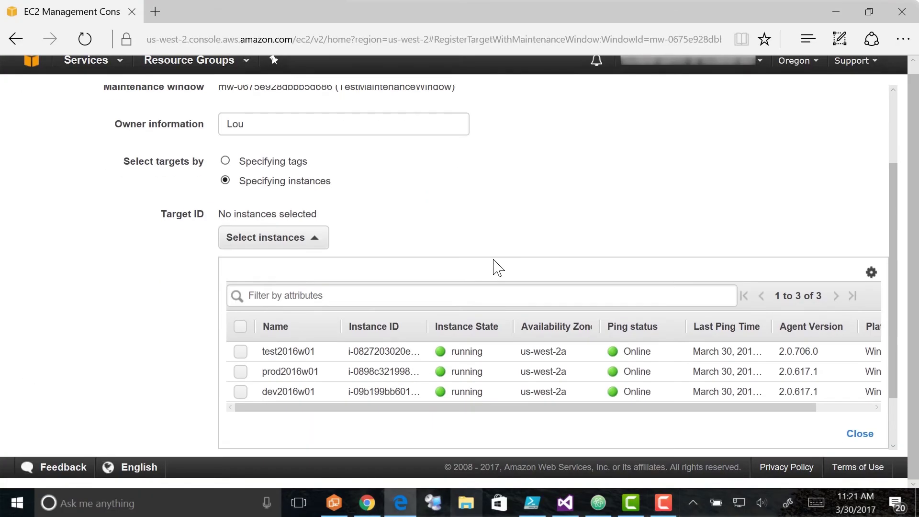
left_click(241, 351)
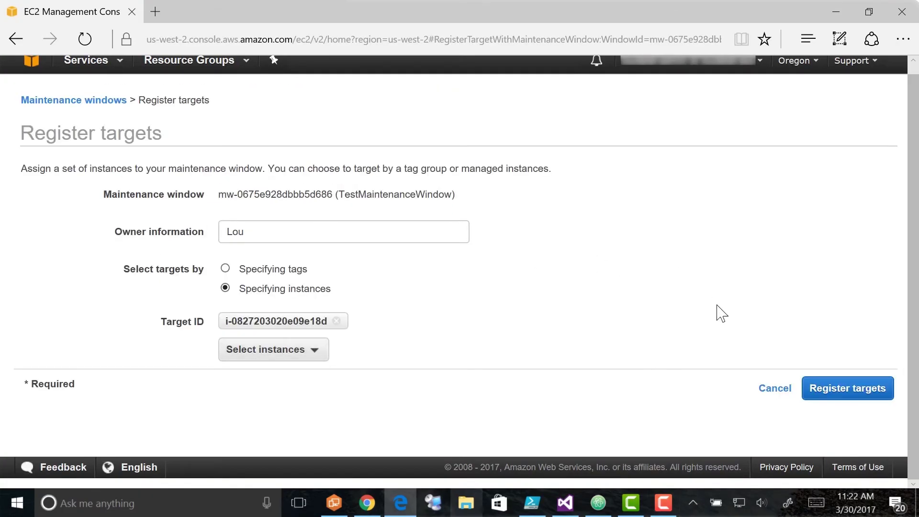
left_click(848, 387)
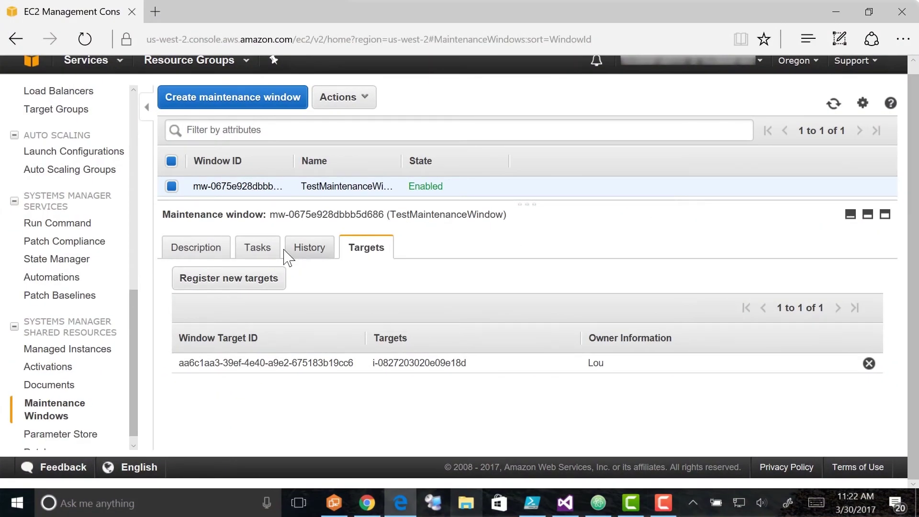
Start a new task using AWS-RunPowerShellScript, targeting the registered instance
left_click(258, 247)
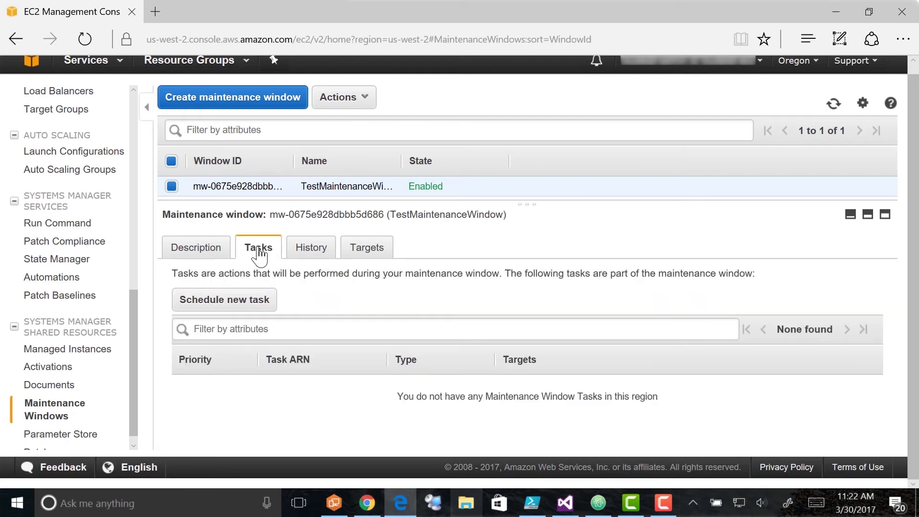
left_click(225, 299)
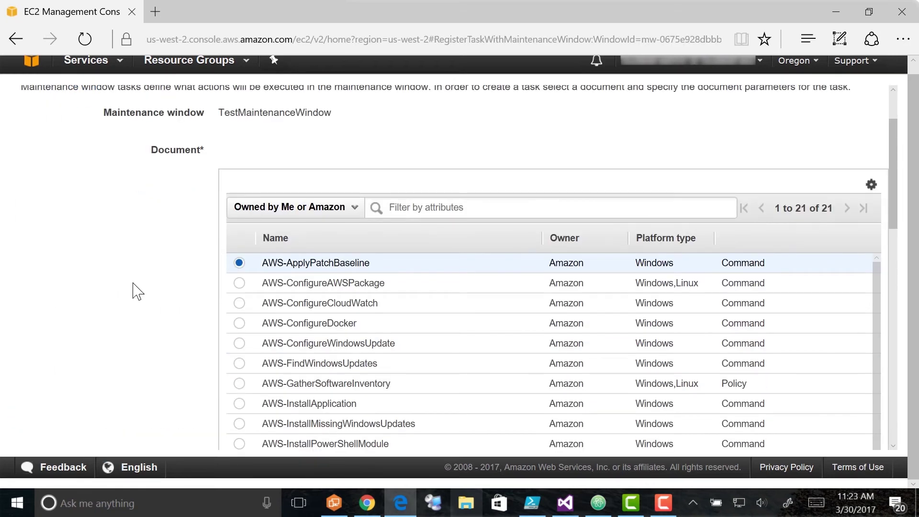
scroll(137, 291, "down", 1)
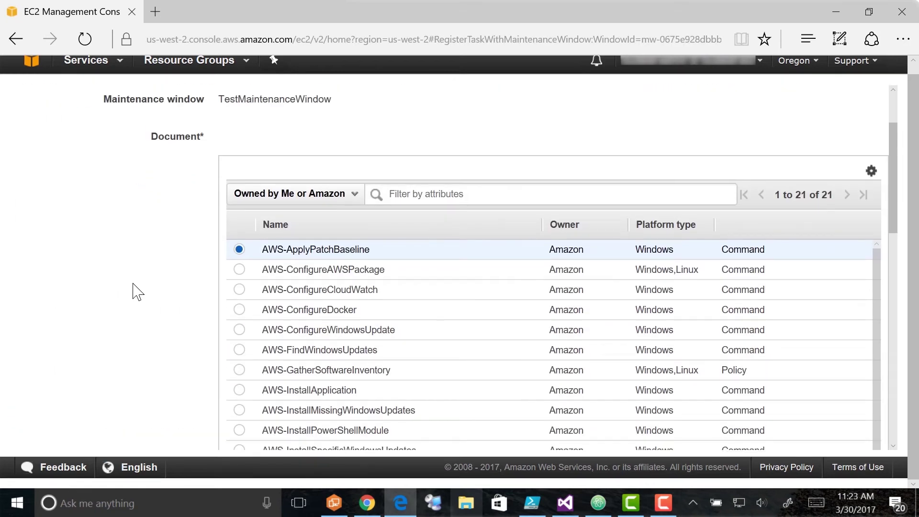
scroll(138, 291, "down", 3)
scroll(138, 291, "down", 3)
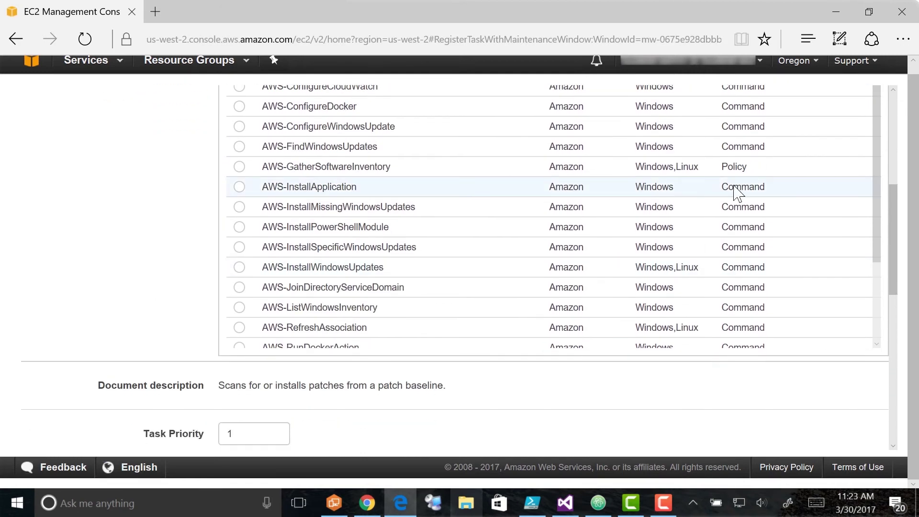
scroll(759, 209, "down", 2)
scroll(759, 208, "down", 2)
scroll(759, 209, "down", 1)
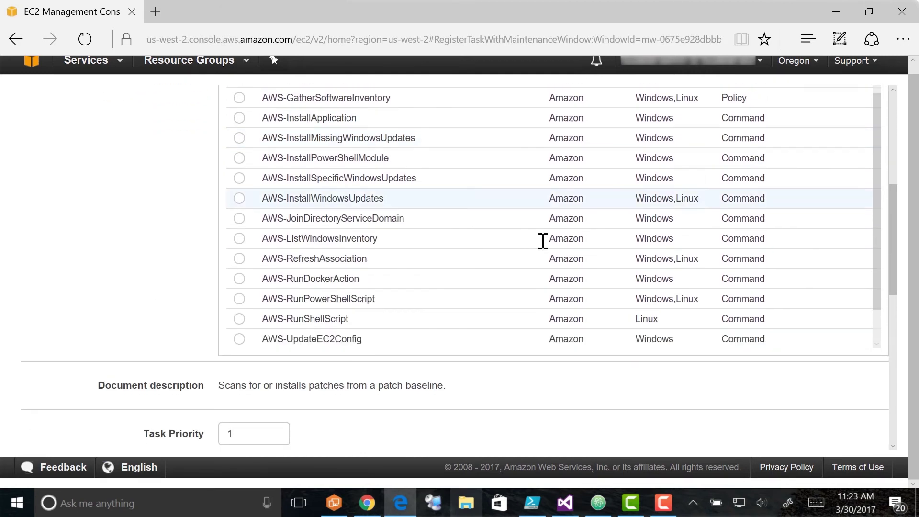
left_click(239, 299)
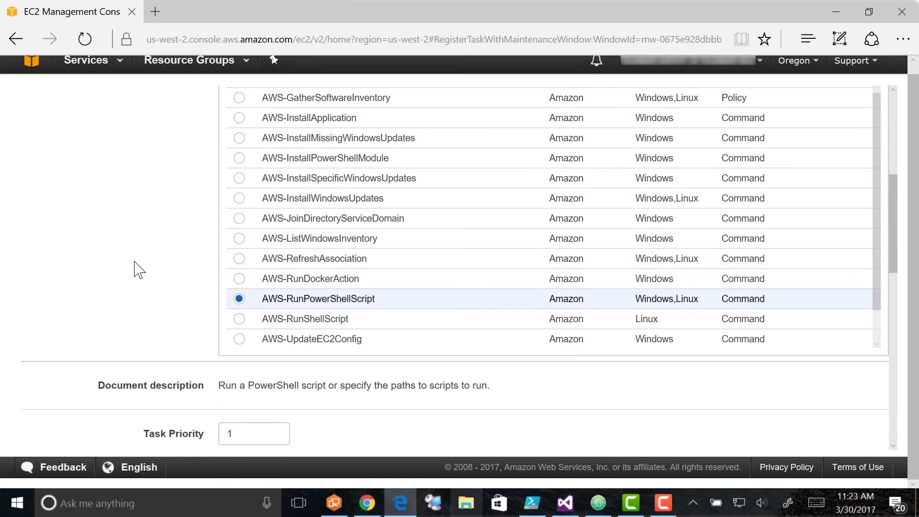
scroll(138, 269, "down", 1)
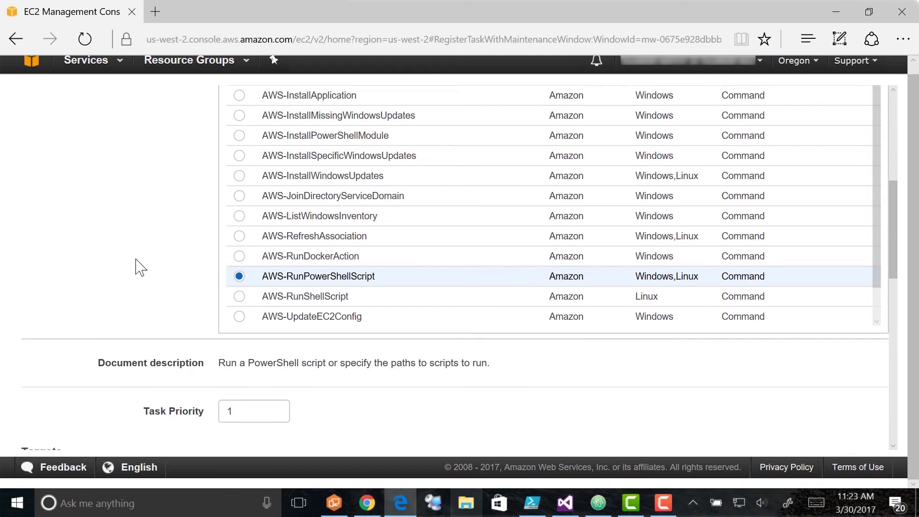
scroll(139, 270, "down", 2)
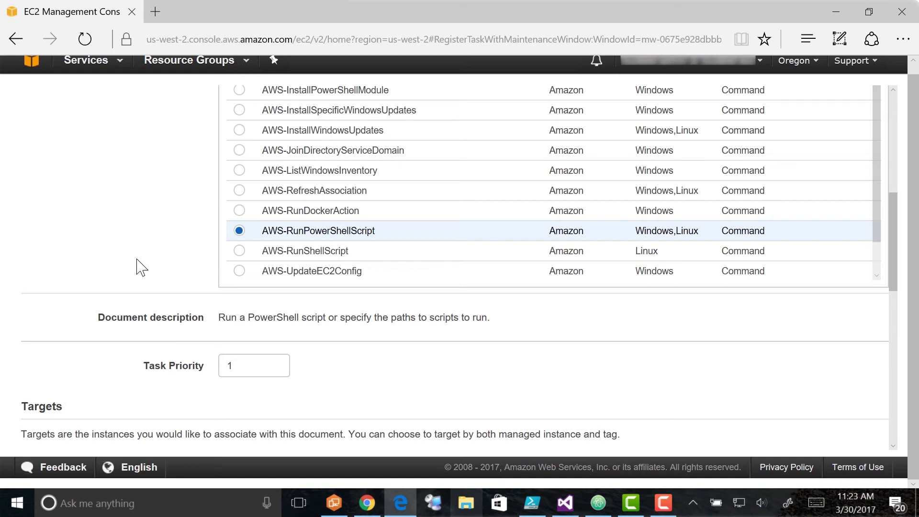
scroll(141, 268, "down", 1)
scroll(142, 267, "down", 1)
scroll(142, 268, "down", 1)
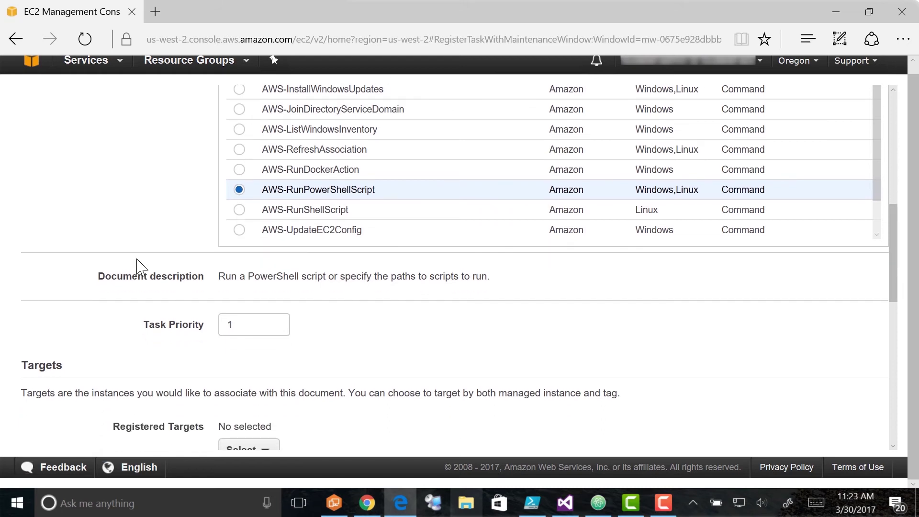
scroll(142, 268, "down", 1)
scroll(142, 268, "down", 1)
scroll(141, 269, "down", 1)
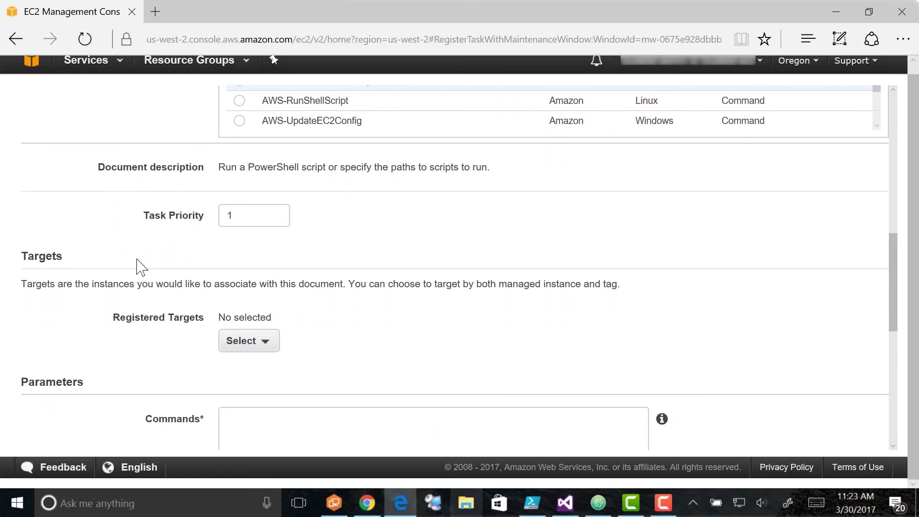
left_click(246, 341)
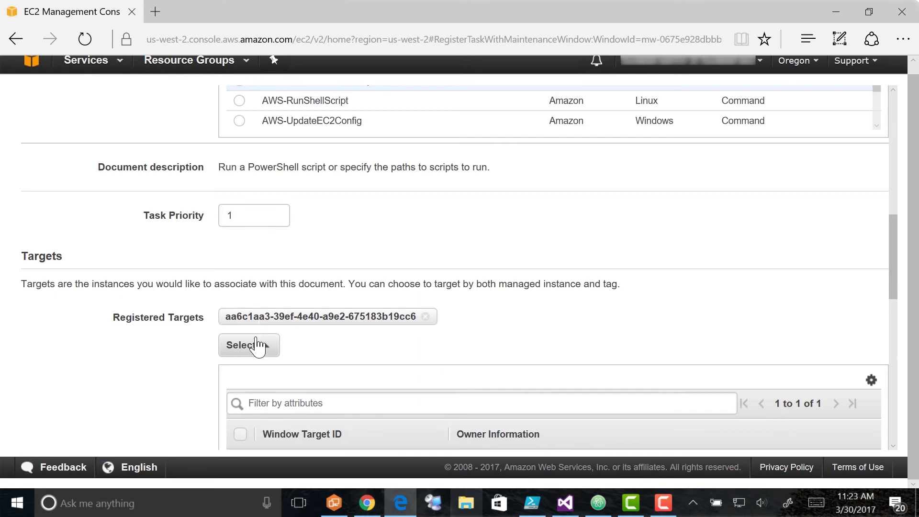
scroll(442, 277, "down", 1)
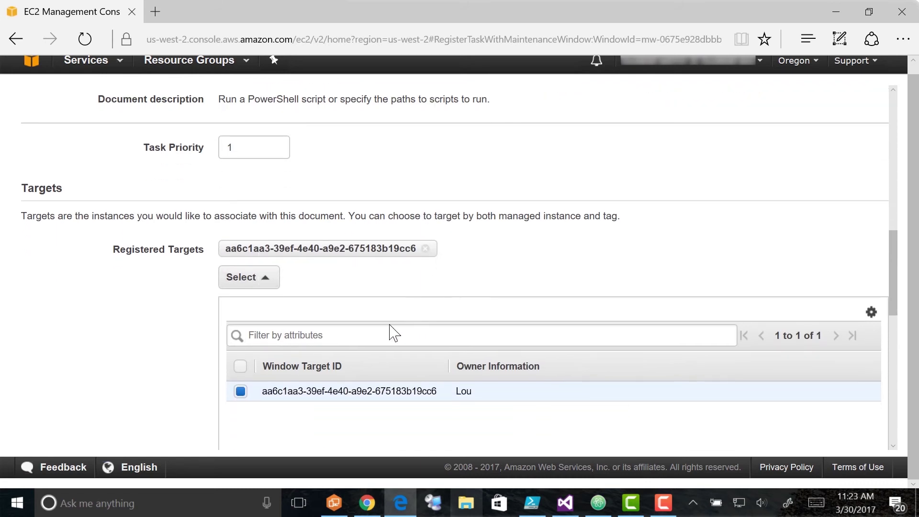
left_click(267, 284)
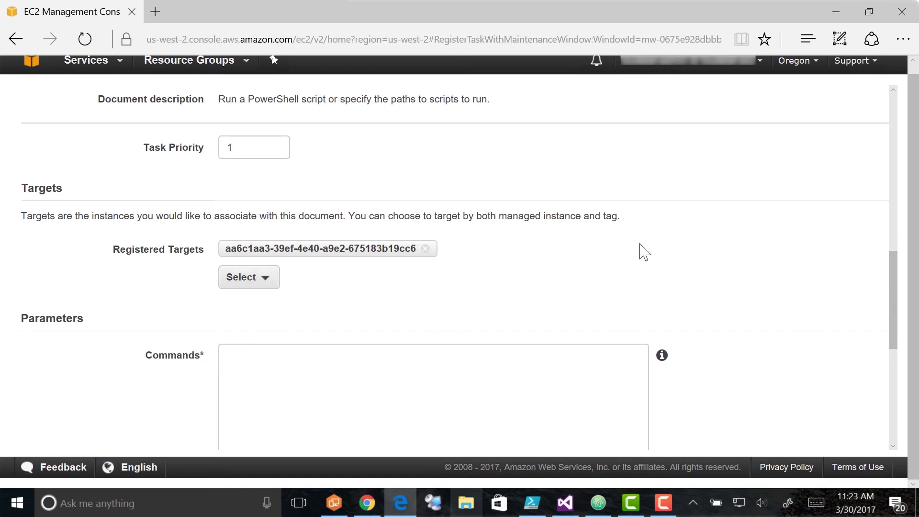
scroll(648, 275, "down", 1)
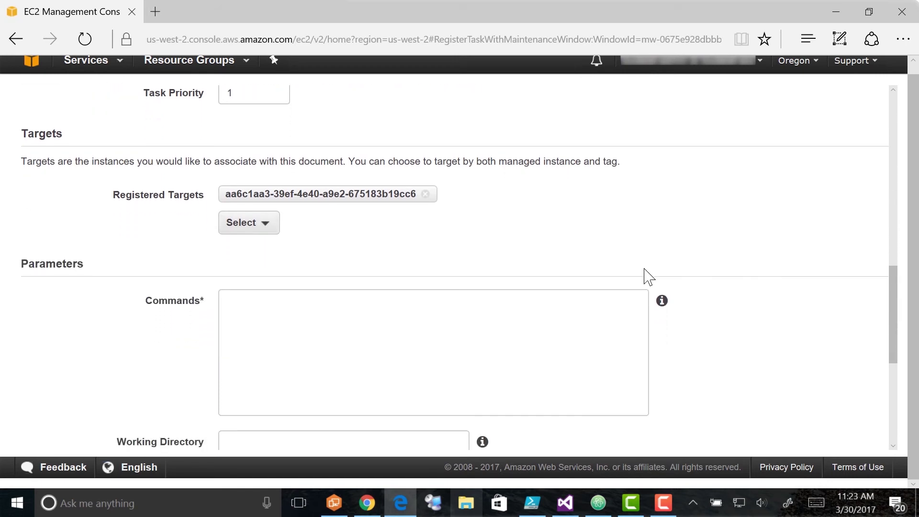
scroll(649, 276, "down", 1)
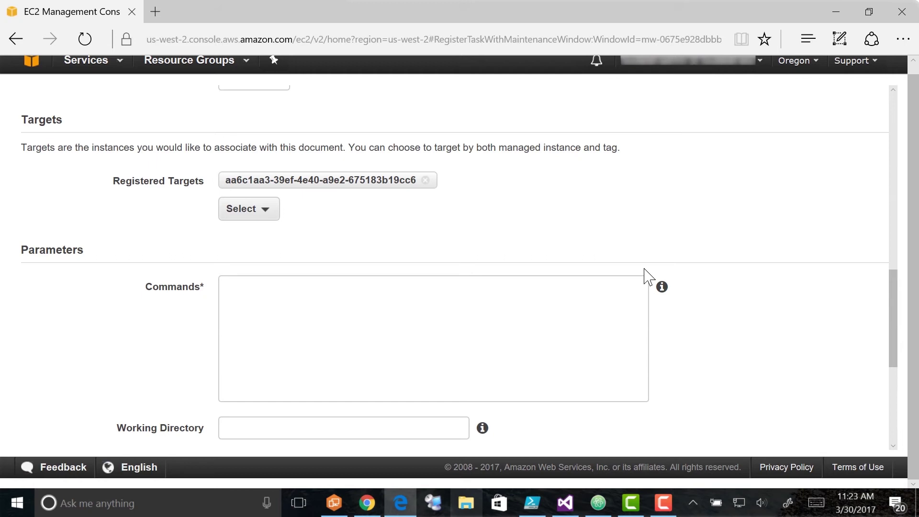
Copy the Get-ChildItem temp-folder cleanup line from PowerShell ISE into the task's Commands field
left_click(533, 505)
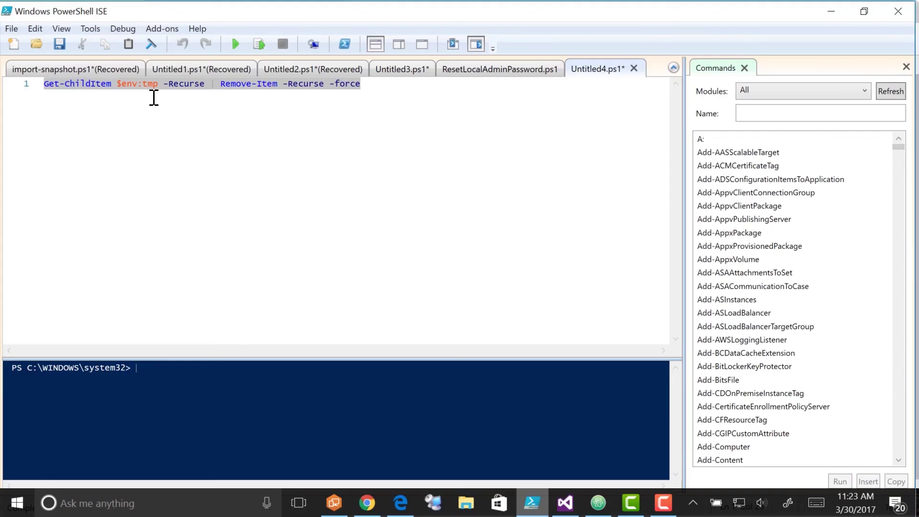
left_click(154, 87)
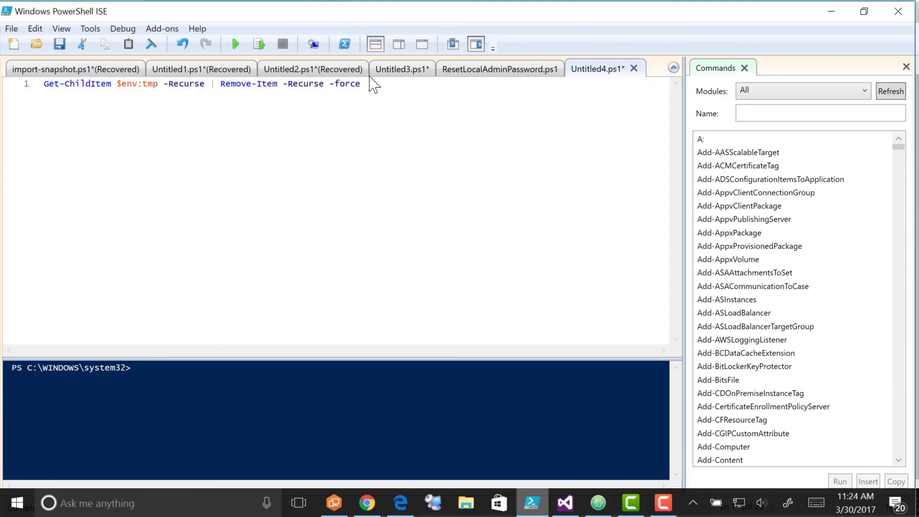
left_click_drag(365, 84, 43, 84)
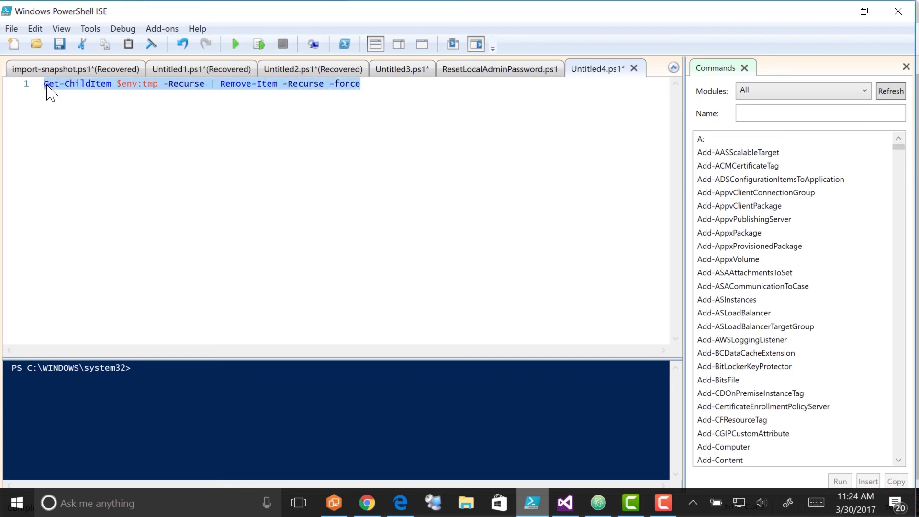
key("ctrl+c")
left_click(400, 503)
left_click(300, 310)
key("ctrl+v")
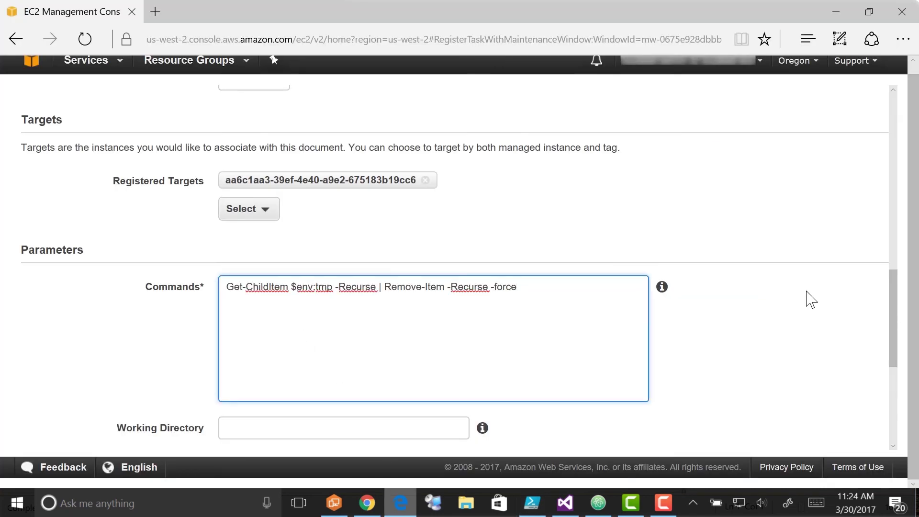
scroll(811, 299, "down", 3)
scroll(810, 299, "down", 2)
scroll(811, 299, "down", 1)
scroll(810, 299, "down", 1)
scroll(810, 299, "down", 1)
scroll(810, 299, "down", 2)
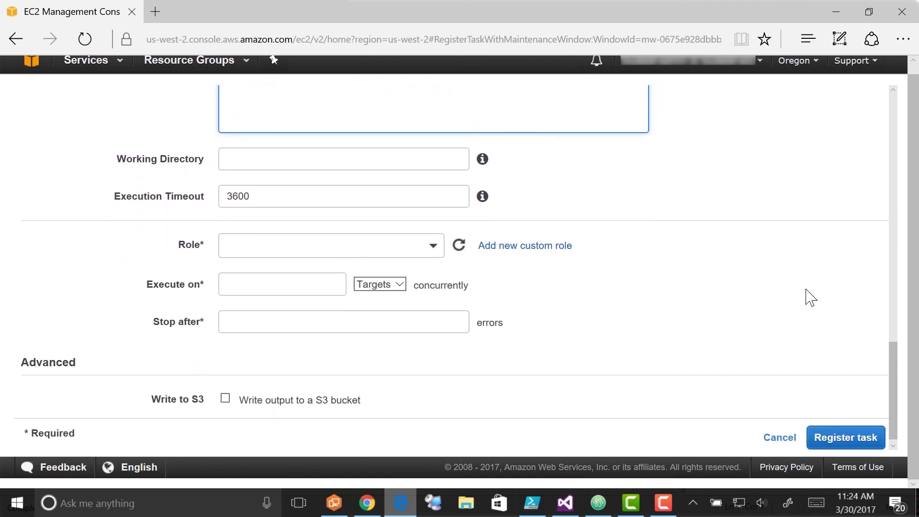
Assign role MaintenenaceWindowRole, with 1 concurrent target and a 1-error stop limit
left_click(434, 244)
scroll(449, 325, "down", 2)
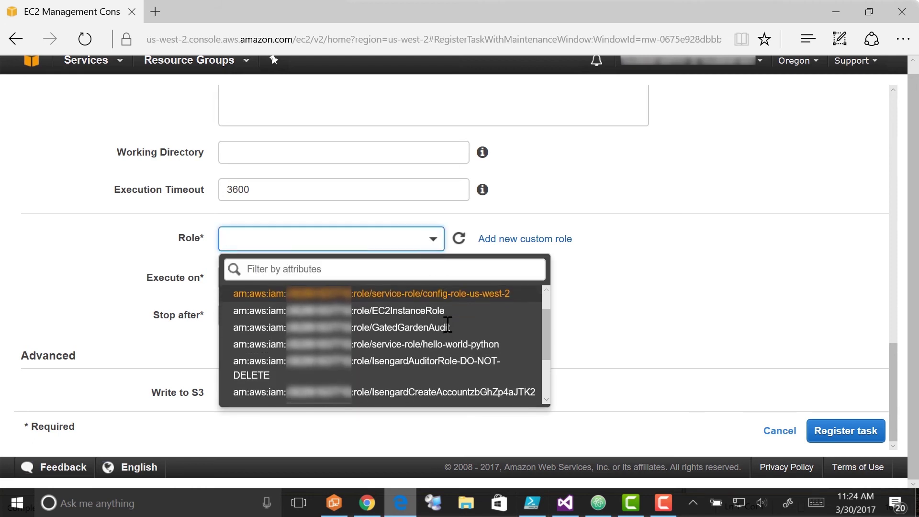
scroll(449, 325, "down", 2)
scroll(448, 325, "down", 2)
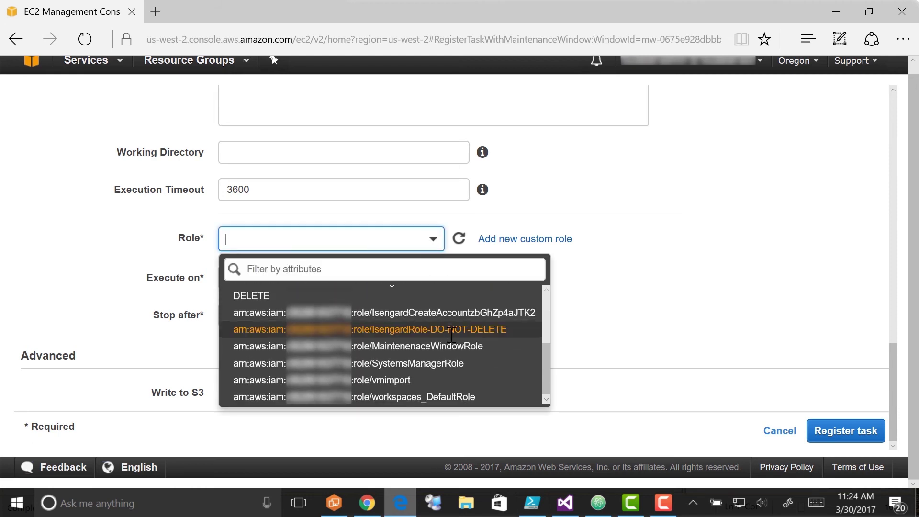
left_click(429, 345)
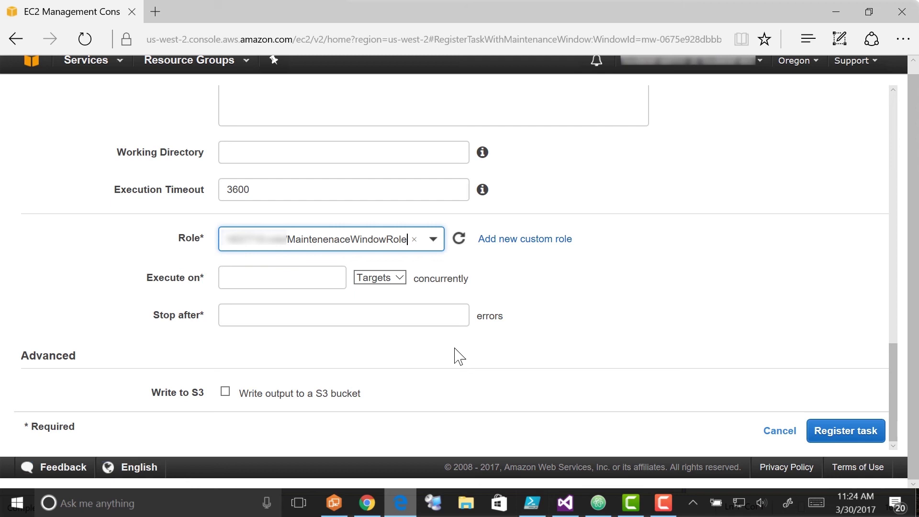
left_click(327, 282)
type("1")
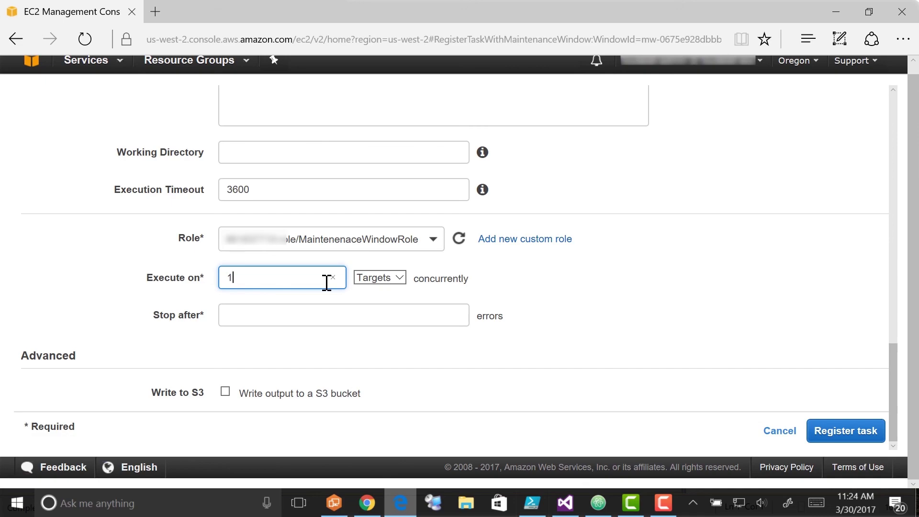
left_click(322, 314)
type("1")
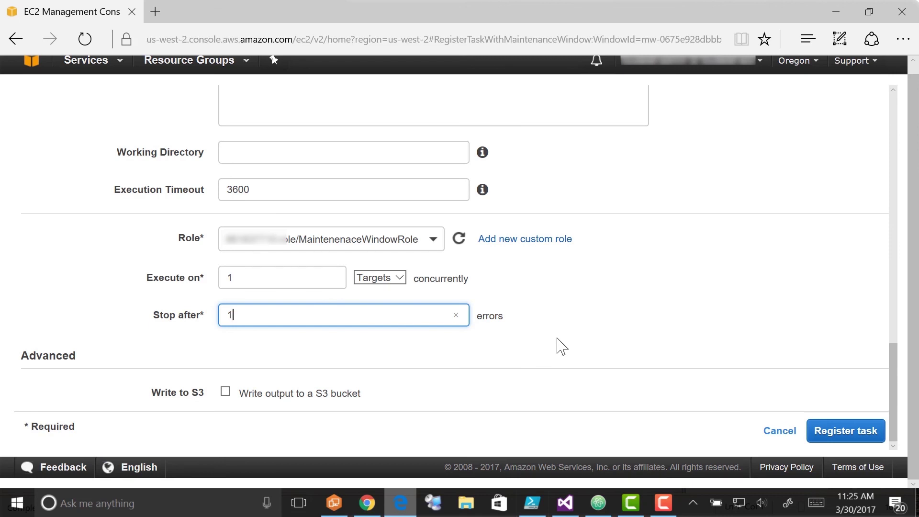
Register the AWS-RunPowerShellScript task, listed as RUN_COMMAND with priority 1
left_click(846, 431)
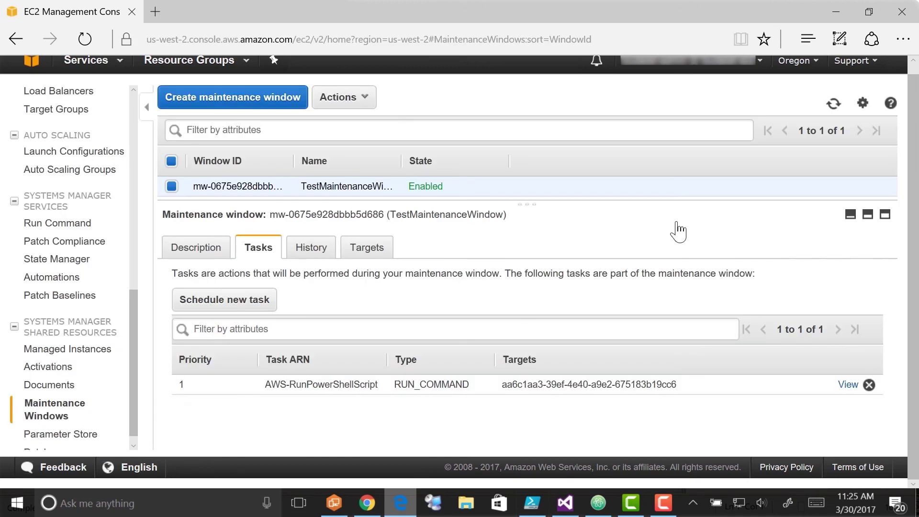